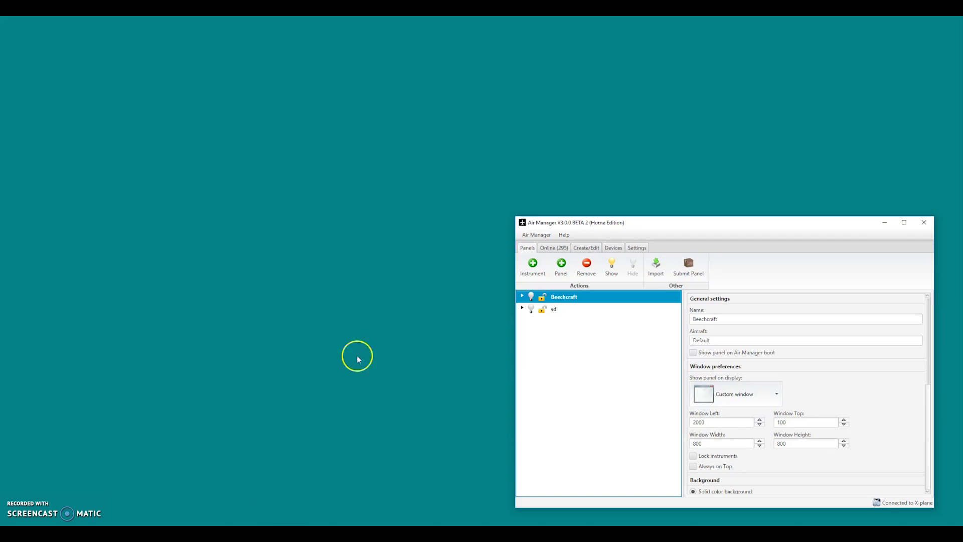
- Reposition the Air Manager window and view the general application settings
mouse_move(559, 222)
left_mouse_down()
mouse_move(534, 196)
mouse_move(576, 233)
left_mouse_up()
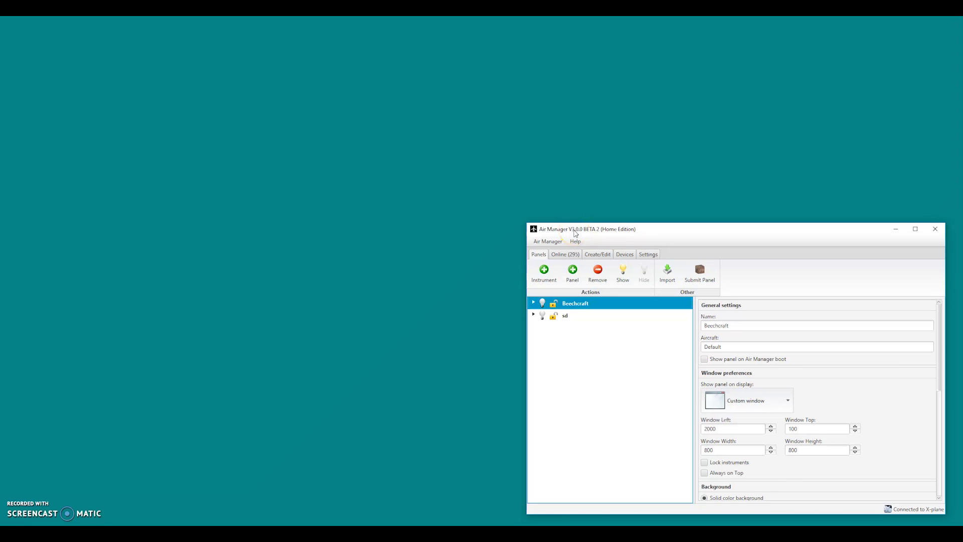
left_click_drag(576, 233, 504, 184)
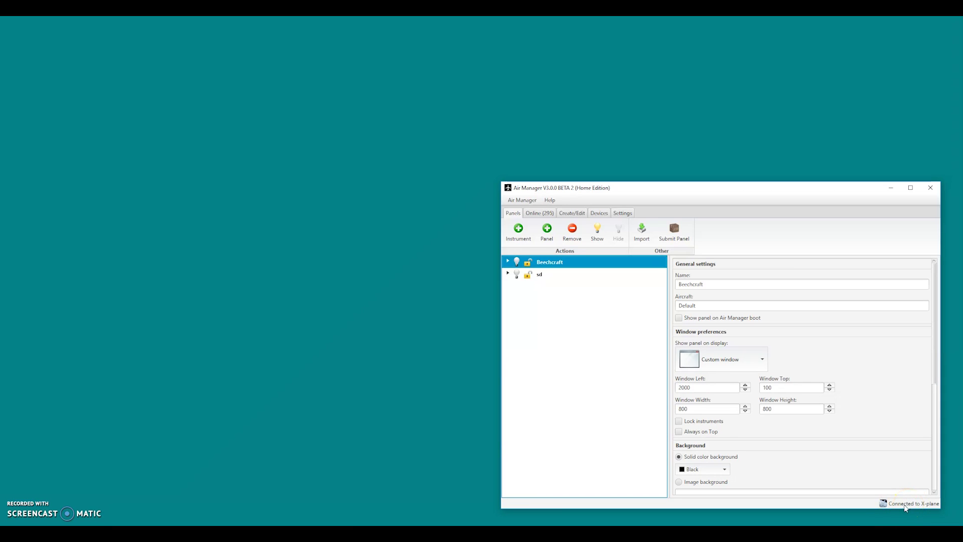
left_click(883, 479)
left_click(626, 215)
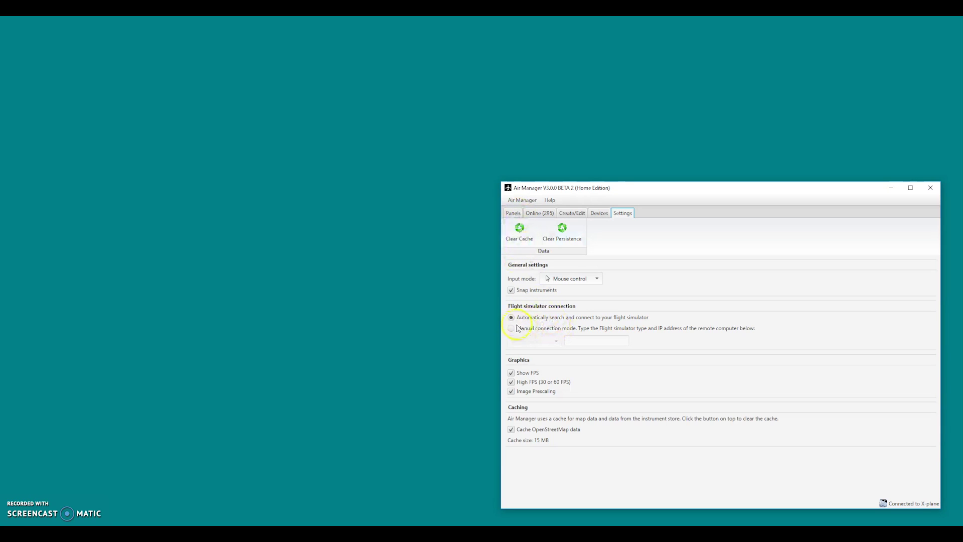
- Back in the panel list, select the sd panel to show its 1200×750 window settings
left_click(513, 213)
left_click(547, 269)
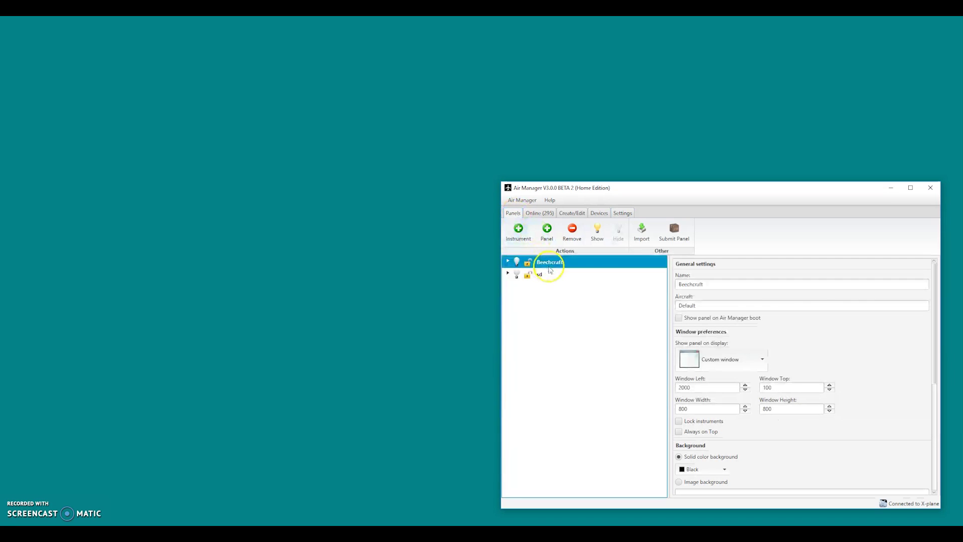
left_click(544, 276)
left_click(551, 267)
left_click(544, 274)
left_click(551, 263)
left_click(544, 274)
- Expand Beechcraft to list its four instruments, select it, and show the panel on screen
left_click(551, 262)
left_click(544, 275)
left_click(508, 261)
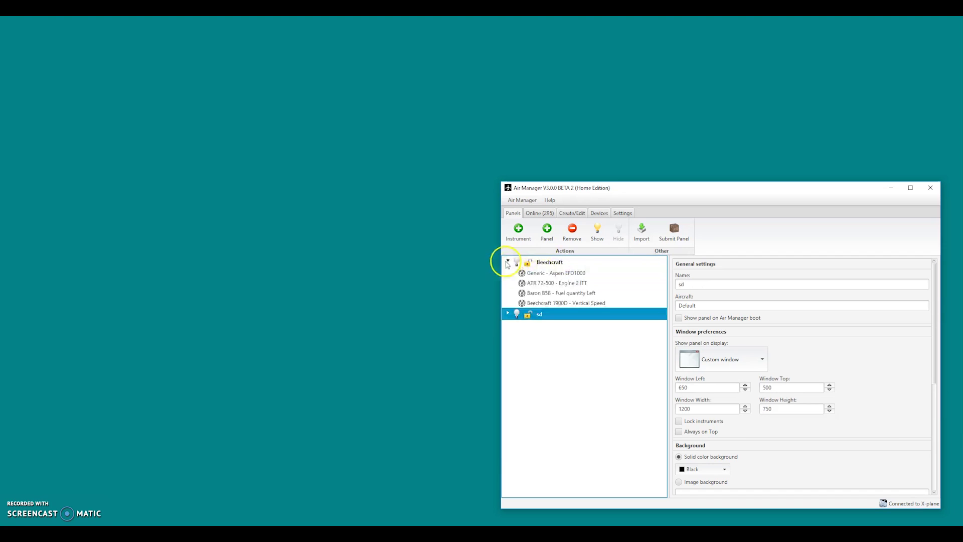
left_click(550, 264)
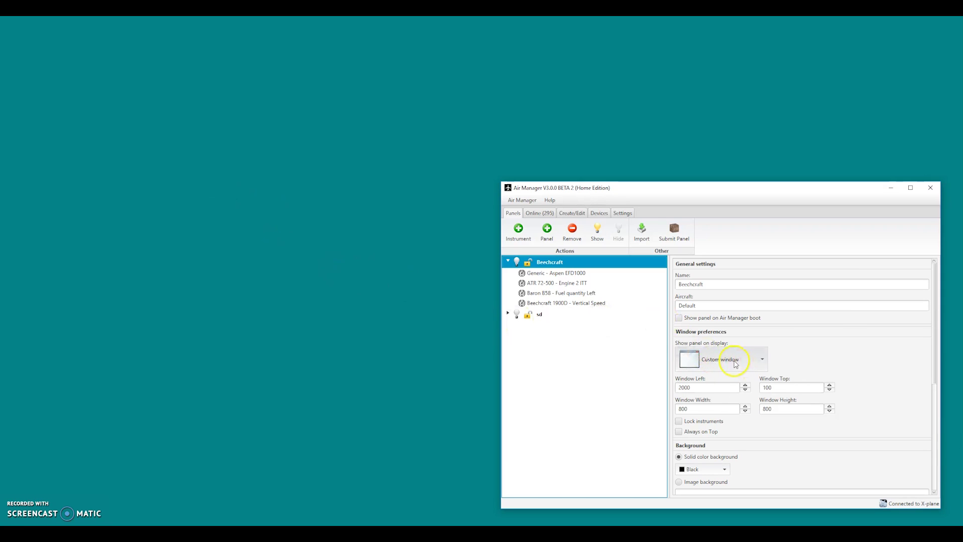
left_click(517, 262)
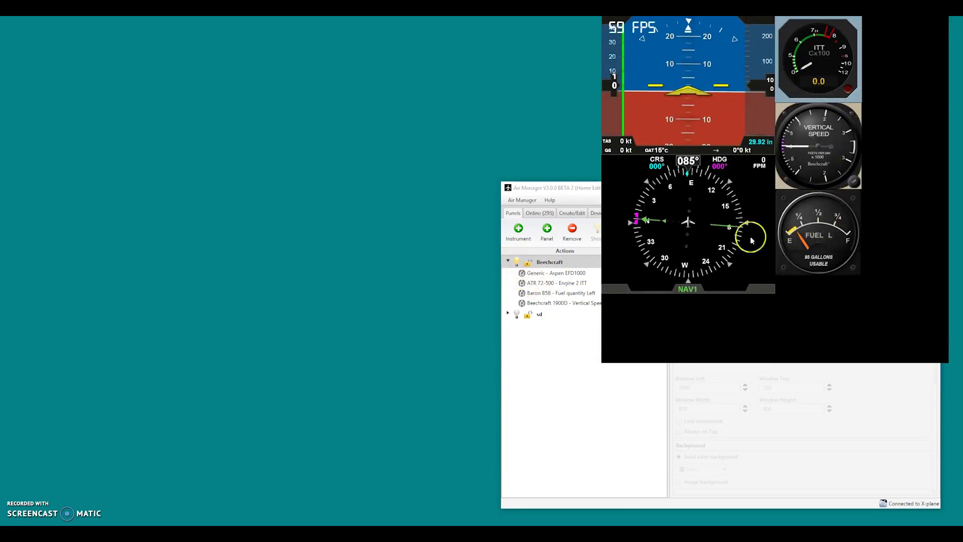
- Bring the manager window forward and hide the Beechcraft instrument panel again
left_click(621, 427)
mouse_move(673, 192)
left_mouse_down()
mouse_move(663, 194)
mouse_move(675, 193)
left_mouse_up()
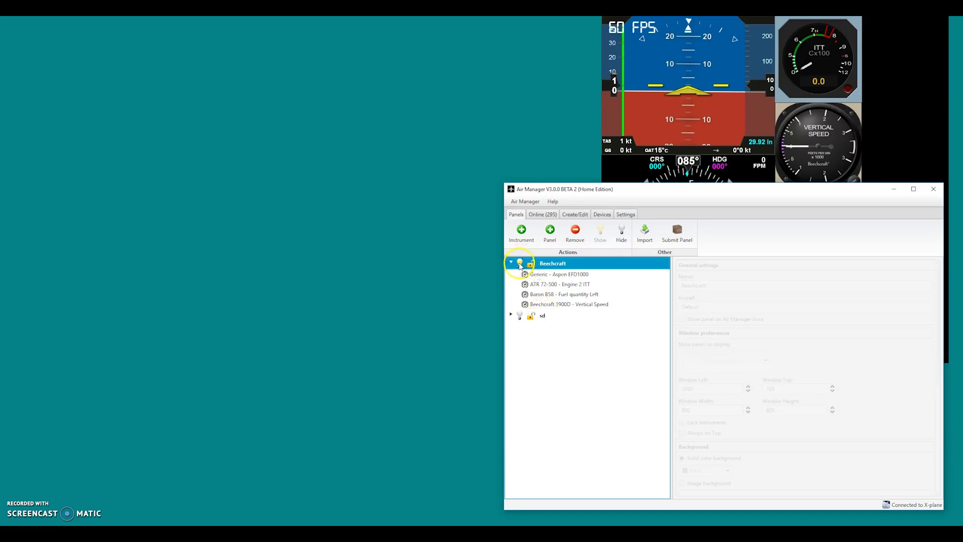
left_click(521, 264)
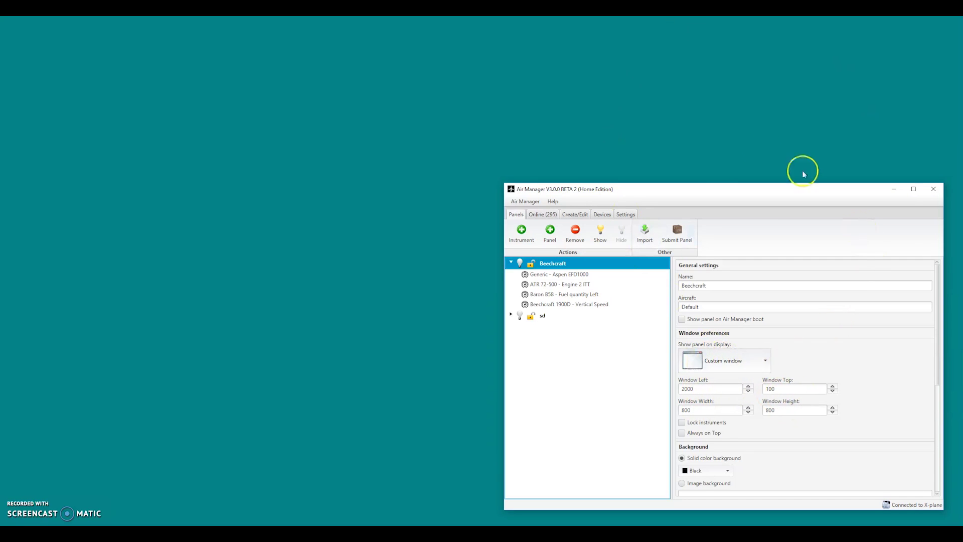
left_click(692, 362)
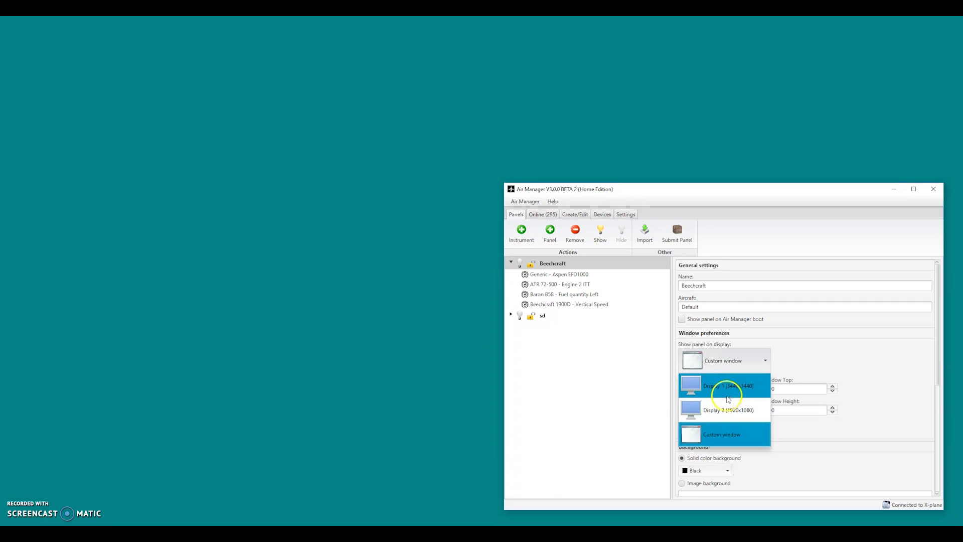
left_click(840, 351)
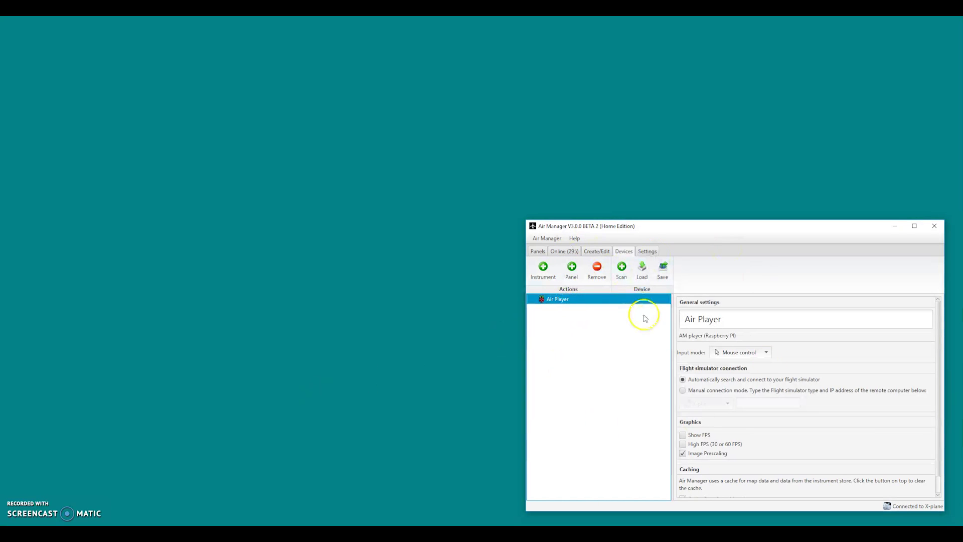
- Open the Devices page, select the Air Player device, and start adding a panel
left_click(627, 253)
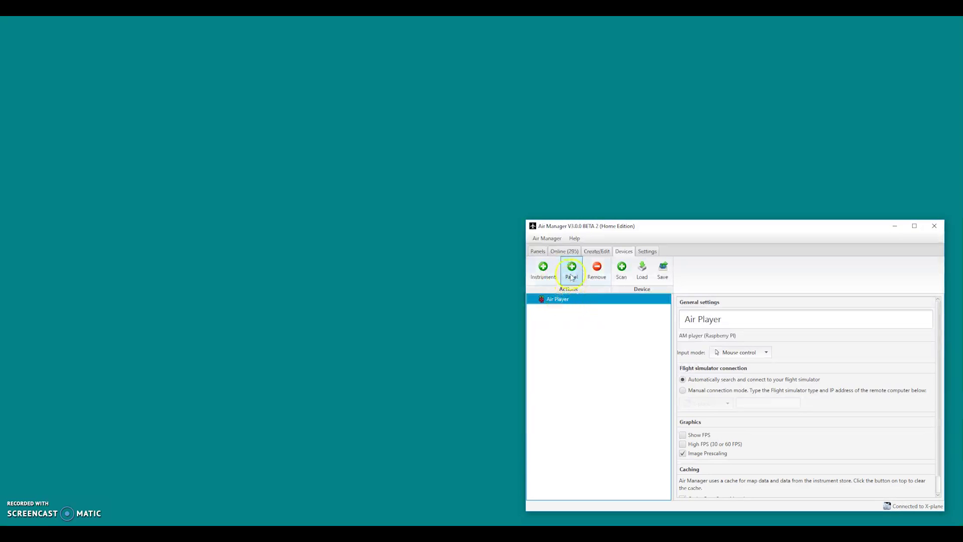
left_click(571, 277)
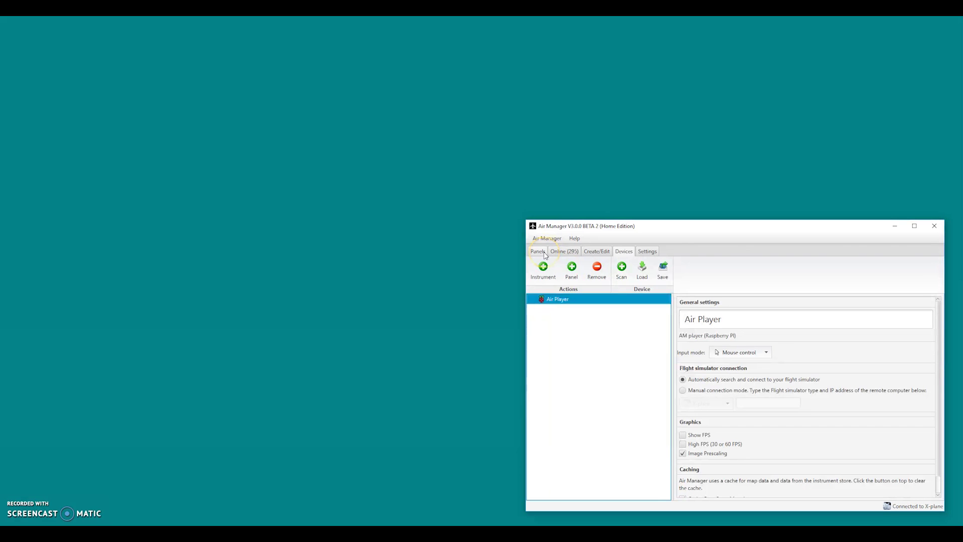
left_click(539, 252)
- Create a blank panel named Blank on the Air Player device
left_click(543, 253)
left_click(571, 270)
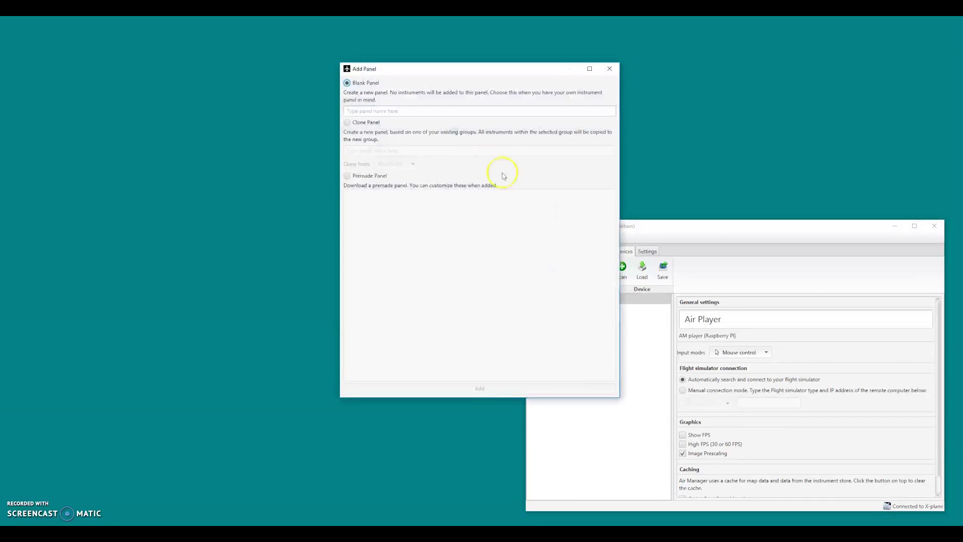
left_click(407, 108)
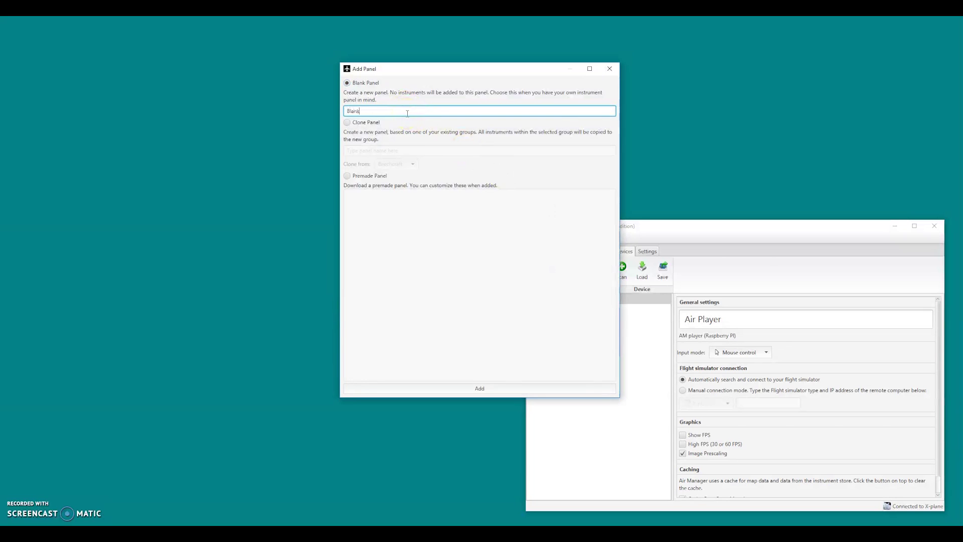
left_click(467, 387)
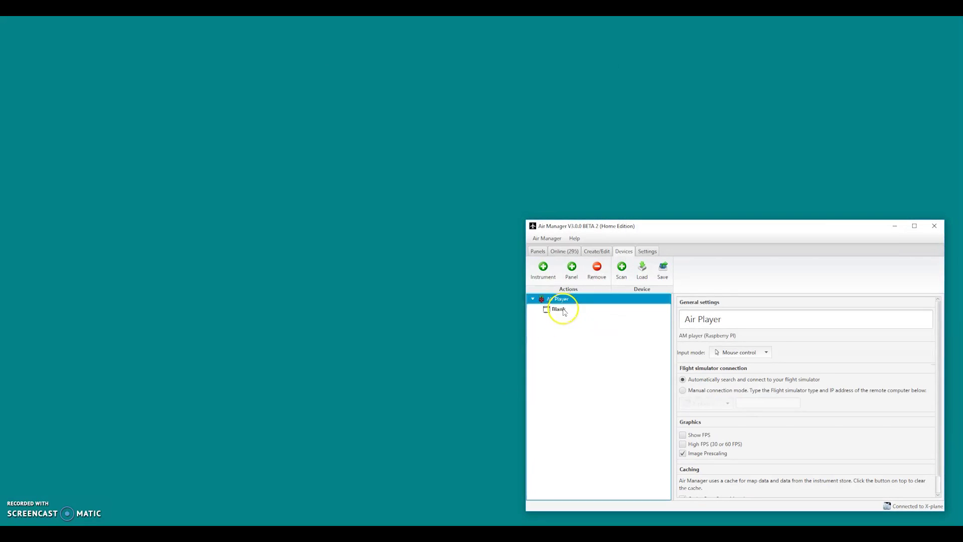
left_click(569, 312)
- Add four instruments, from King Air 300 ITT Engine 2 through Piper J-3 Cub RPM Tachometer, to Blank
left_click(554, 278)
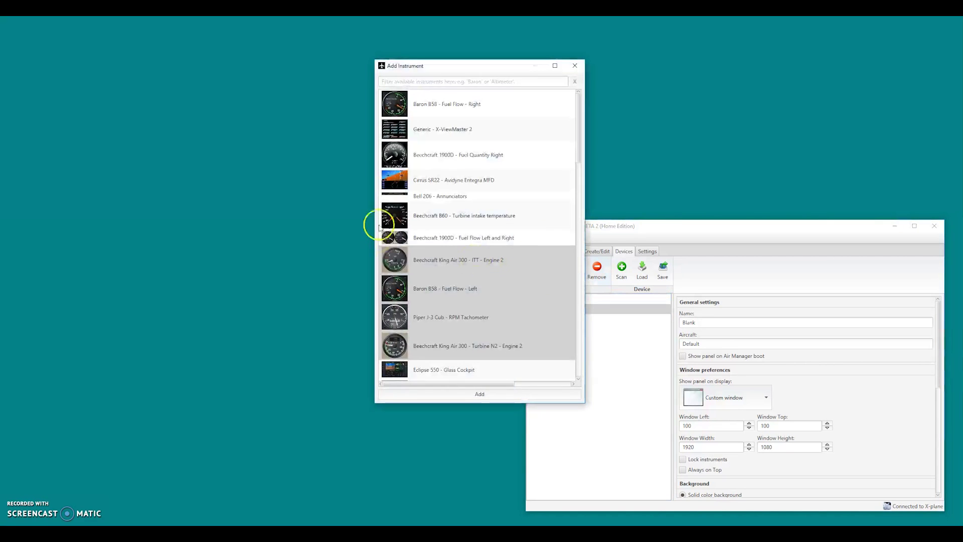
left_click(446, 264)
left_click(446, 344, "shift")
left_click(460, 395)
left_click(538, 308)
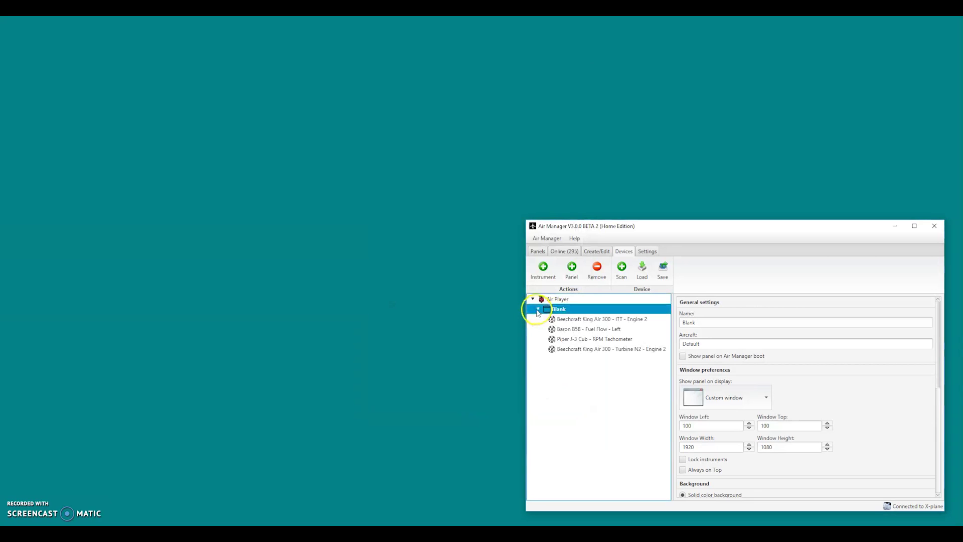
left_click(563, 299)
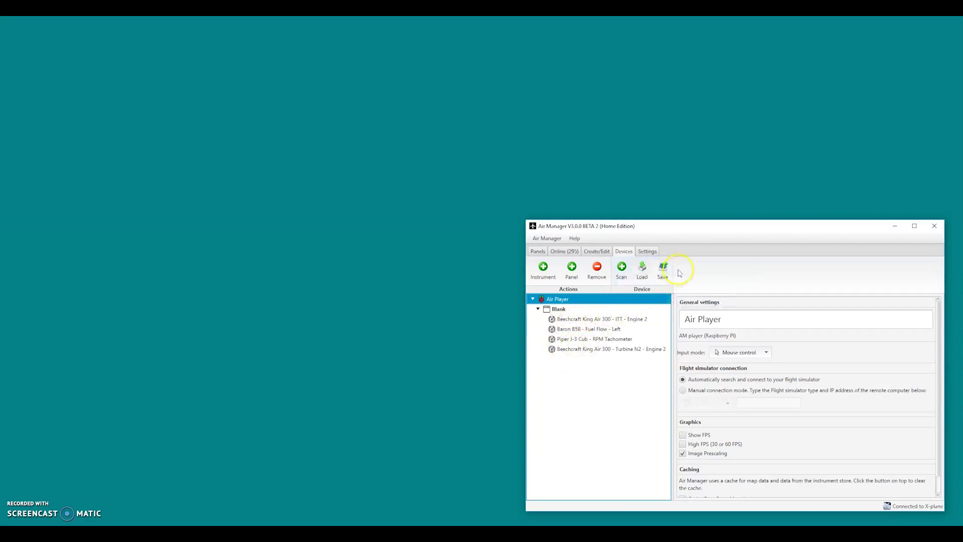
- Save to push the Blank panel configuration to the Air Player Raspberry Pi
left_click(665, 275)
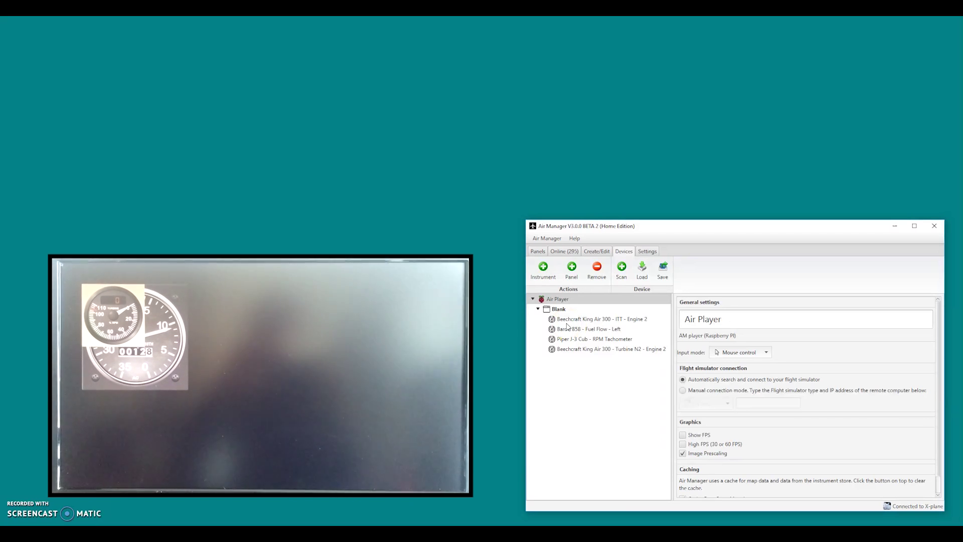
left_click(565, 302)
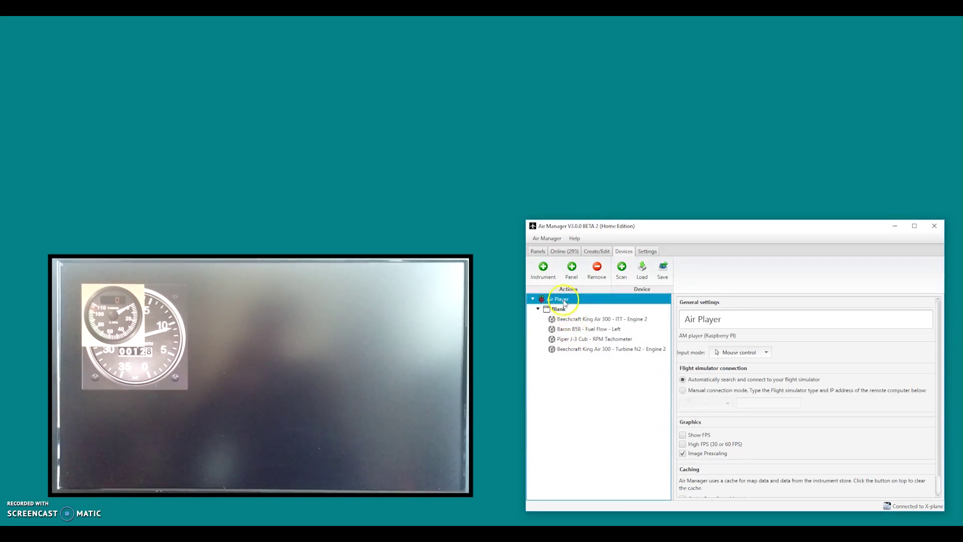
left_click(539, 310)
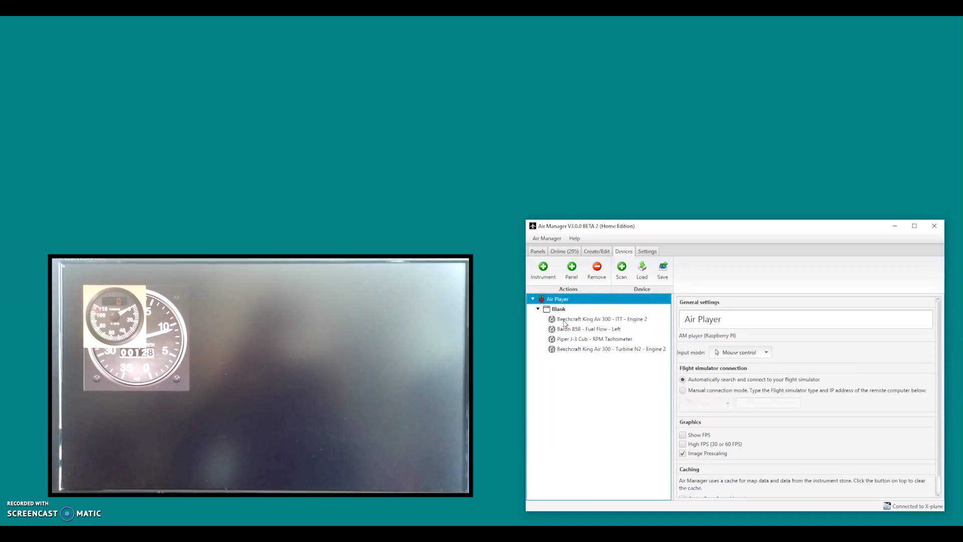
- Set the Turbine N2 - Engine 2 instrument's window left position to 800
left_click(575, 350)
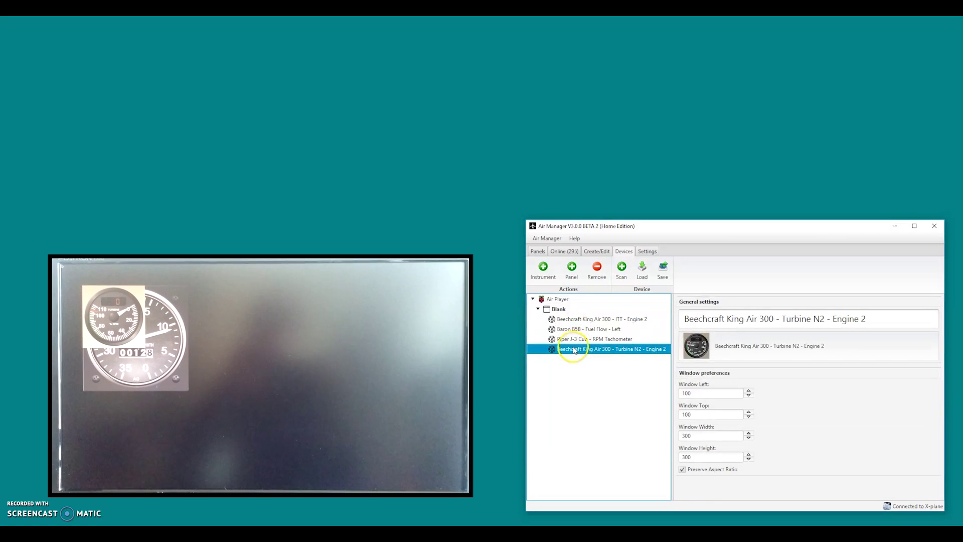
left_click(705, 392)
double_click(705, 392)
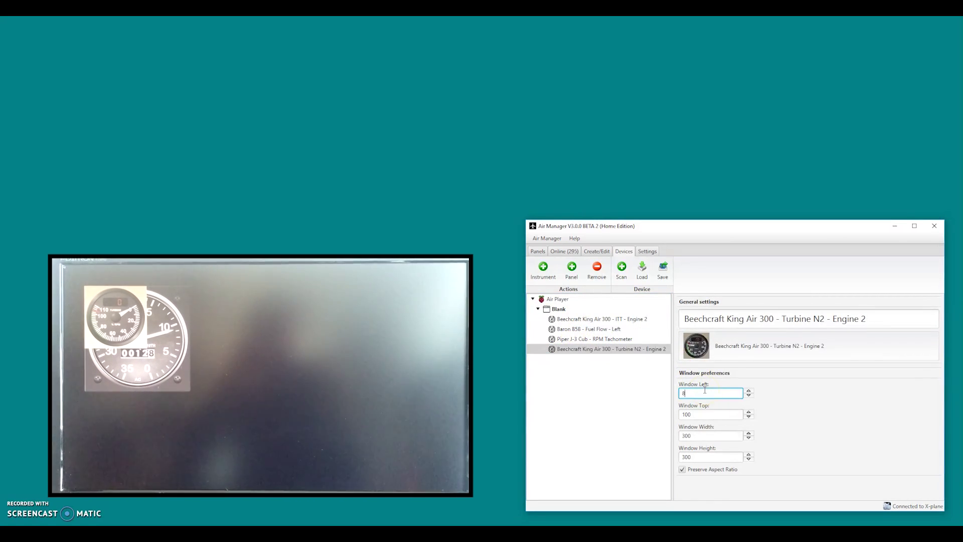
type("800")
key("Tab")
key("shift+Tab")
- Set the Piper tachometer's left position to 4 and the Baron B58 Fuel Flow Left's top to 500
left_click(613, 340)
double_click(706, 395)
type("4")
key("Tab")
left_click(583, 329)
left_click(705, 396)
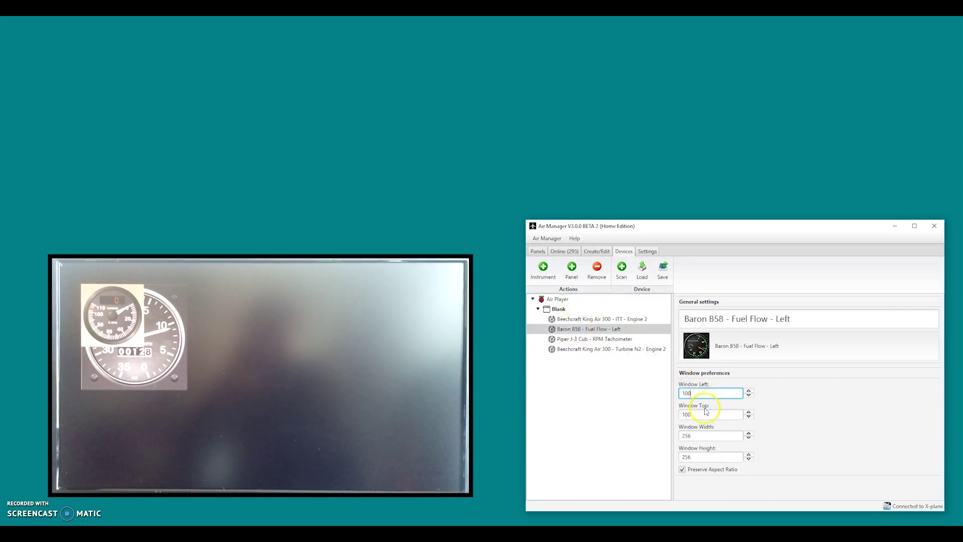
double_click(705, 415)
type("500")
key("Tab")
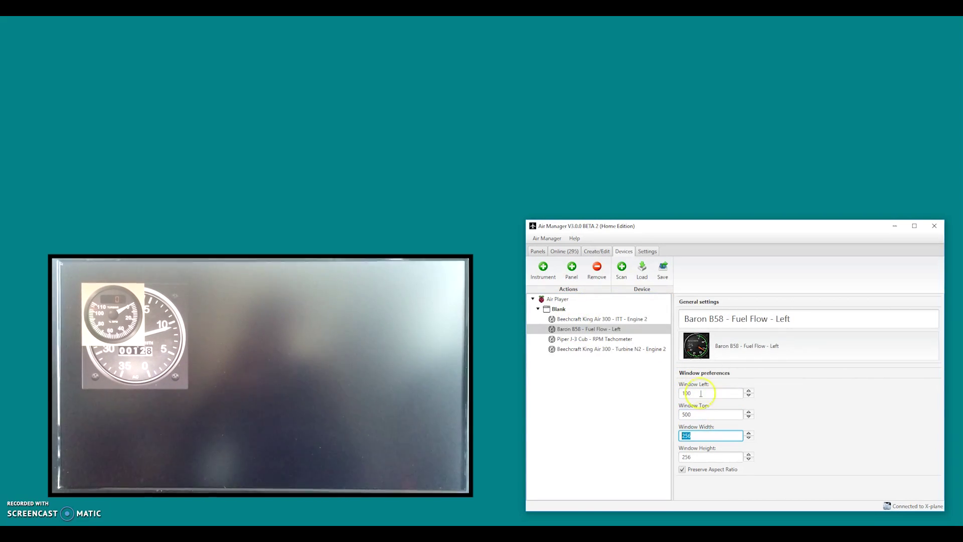
- Save to push the updated instrument layout to the Air Player
left_click(648, 300)
left_click(663, 271)
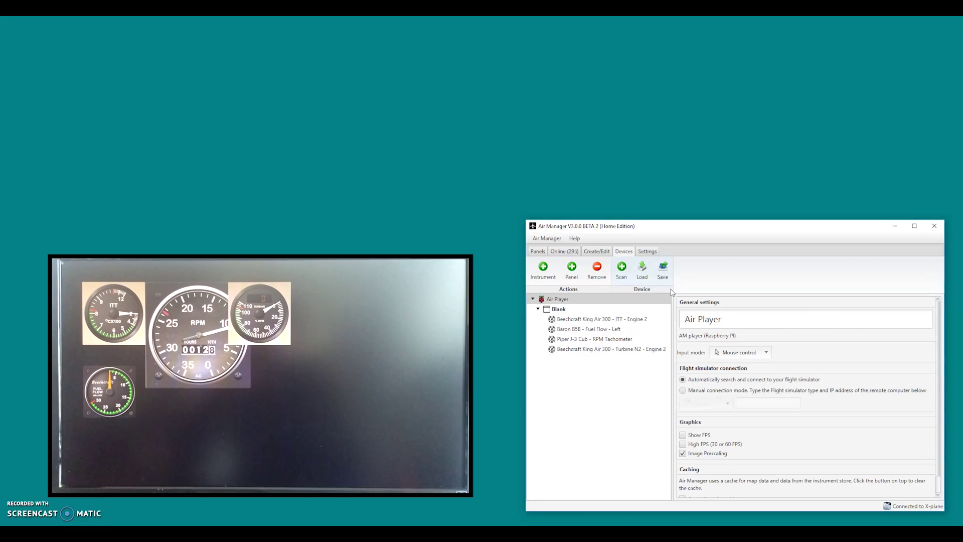
left_click(603, 254)
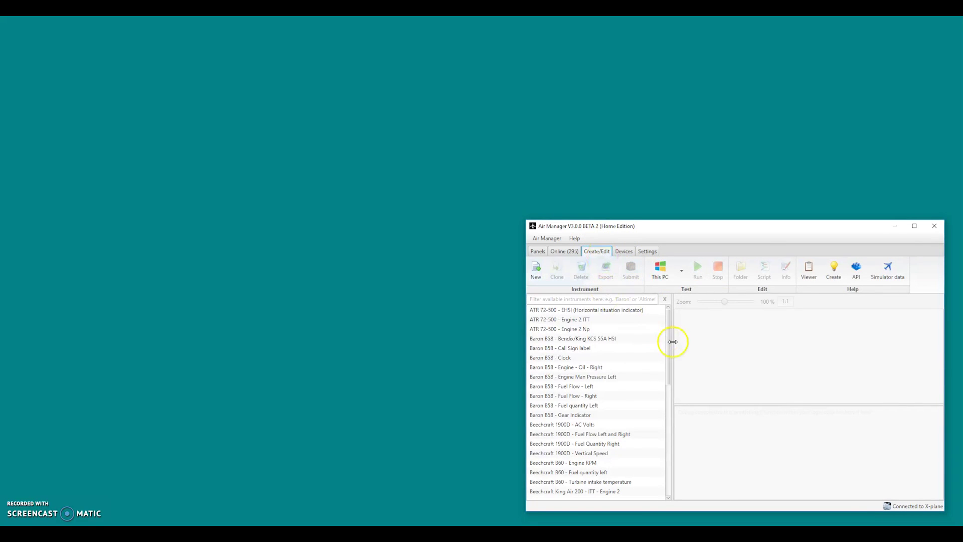
- Test-run the Baron B58 - Clock instrument on this PC, then close its window
left_click_drag(672, 342, 666, 344)
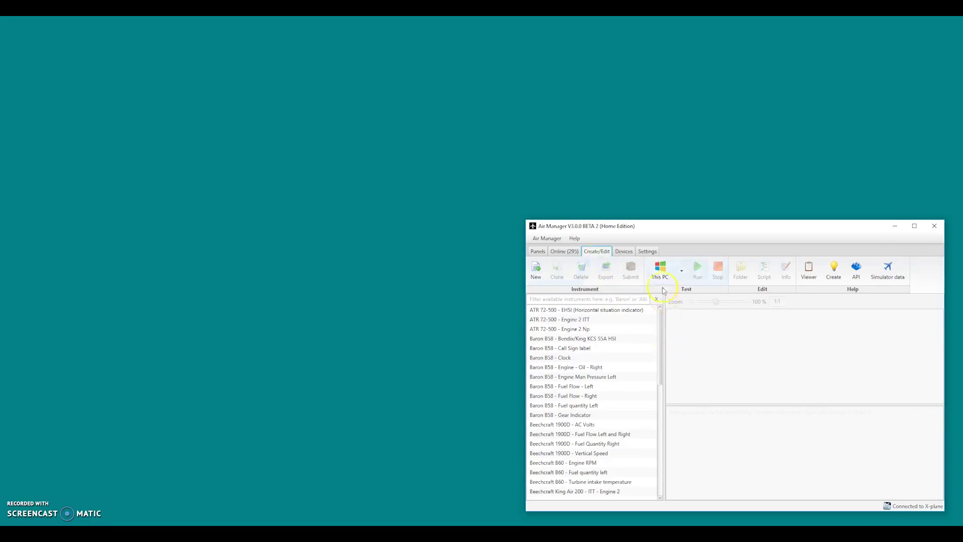
mouse_move(661, 225)
left_mouse_down()
mouse_move(654, 222)
mouse_move(660, 236)
left_mouse_up()
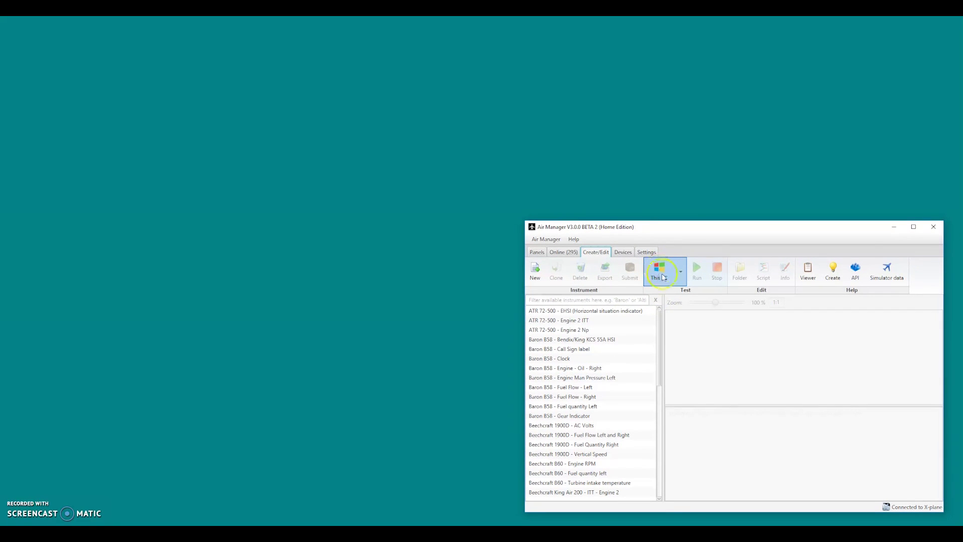
left_click(592, 359)
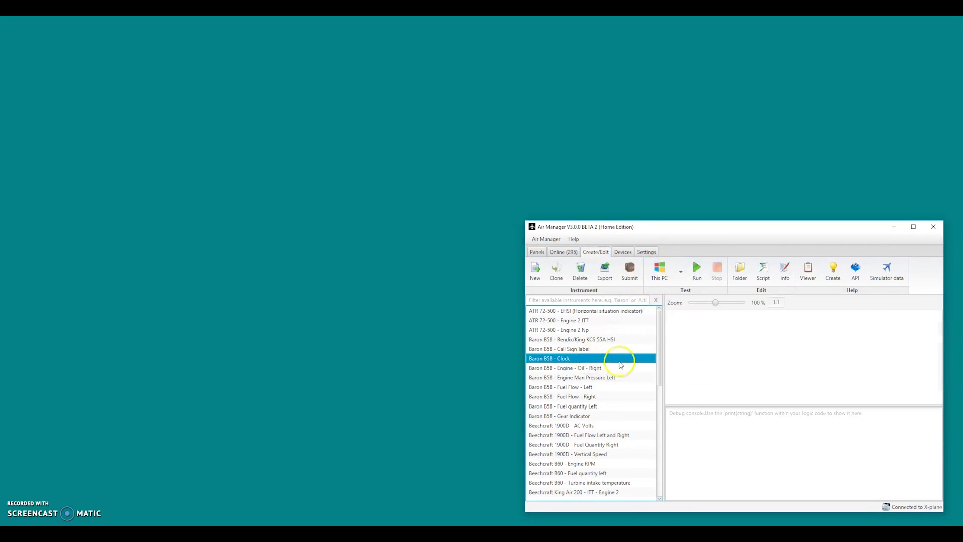
left_click(696, 274)
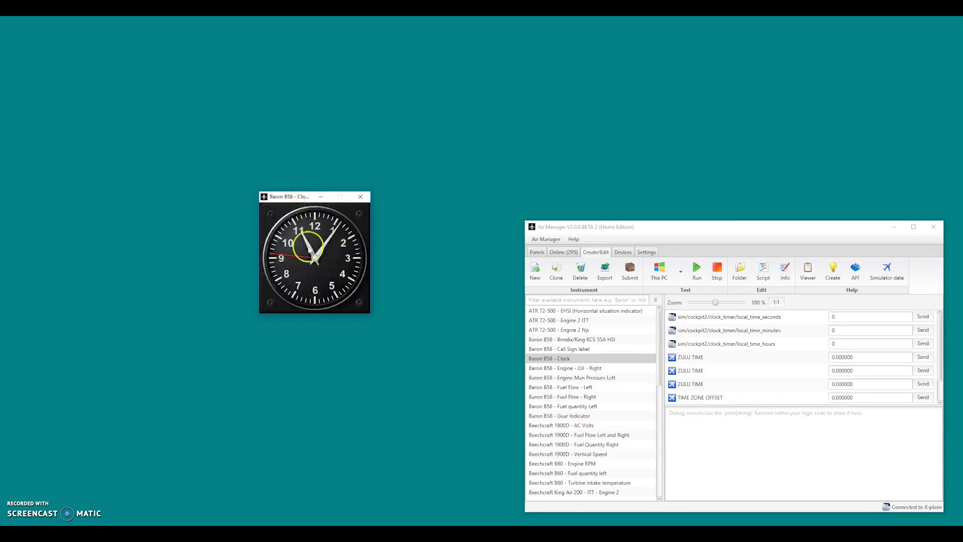
left_click(360, 197)
left_click(672, 282)
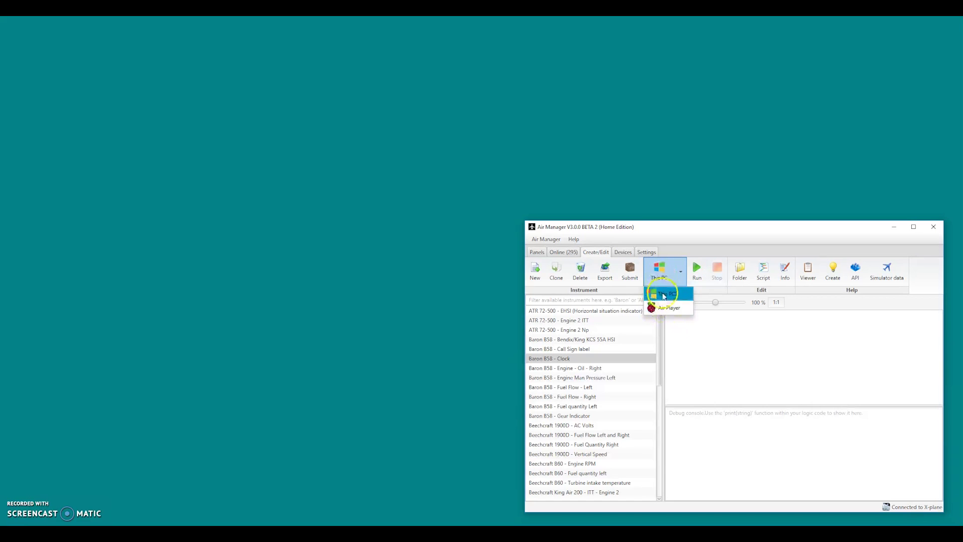
- Switch the run target to Air Player and run the Baron B58 Clock on the Pi
left_click(659, 308)
left_click(697, 273)
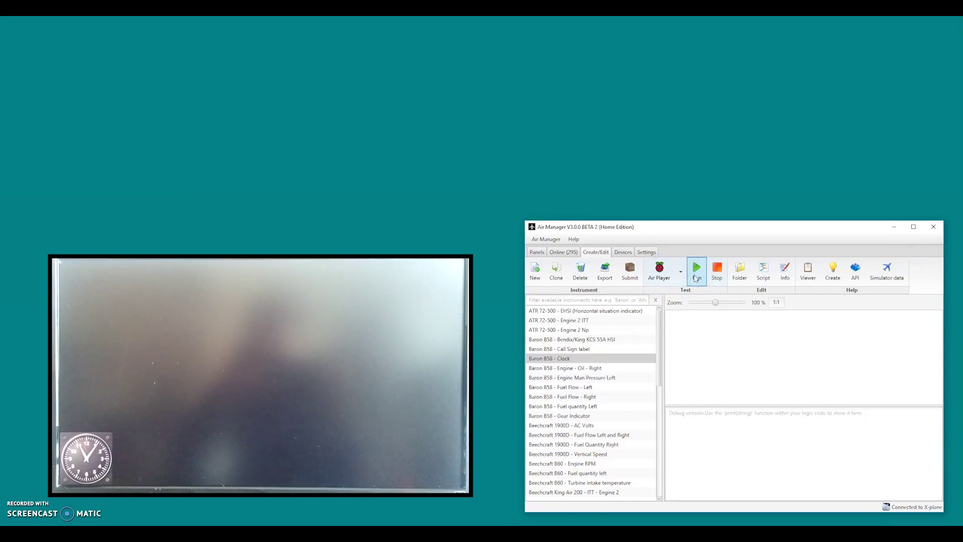
left_click(654, 362)
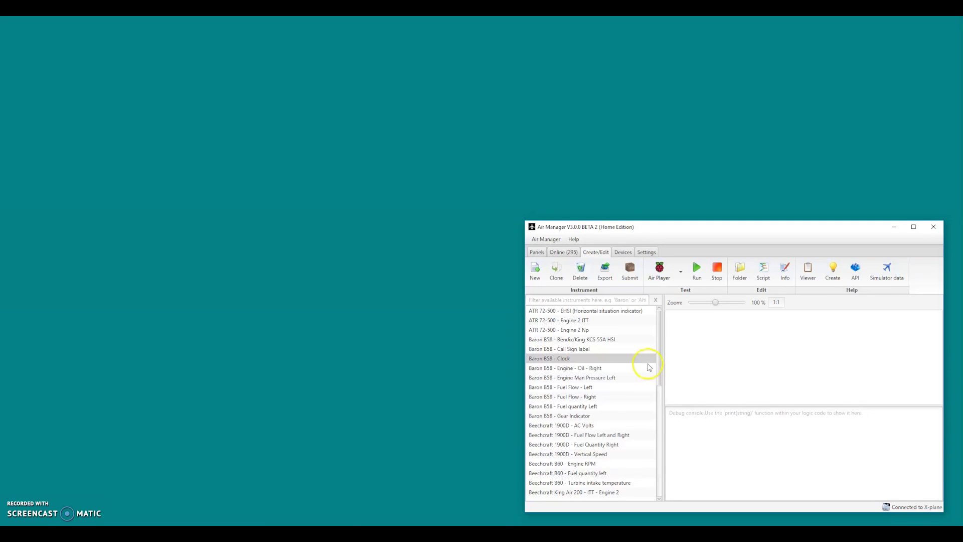
- Open the test instrument's logic.lua in Notepad++ and review its hw_output_add and hw_button_add calls
left_click(746, 365)
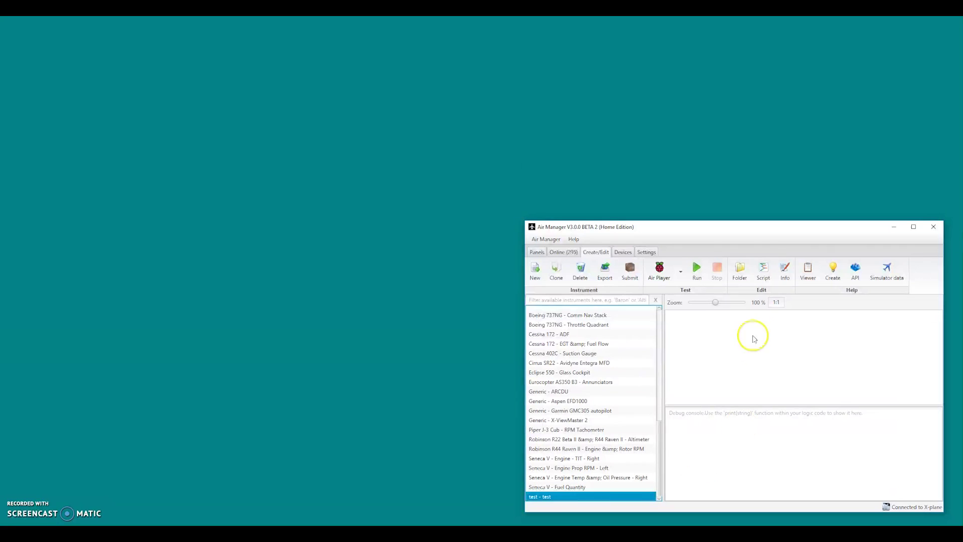
left_click(764, 281)
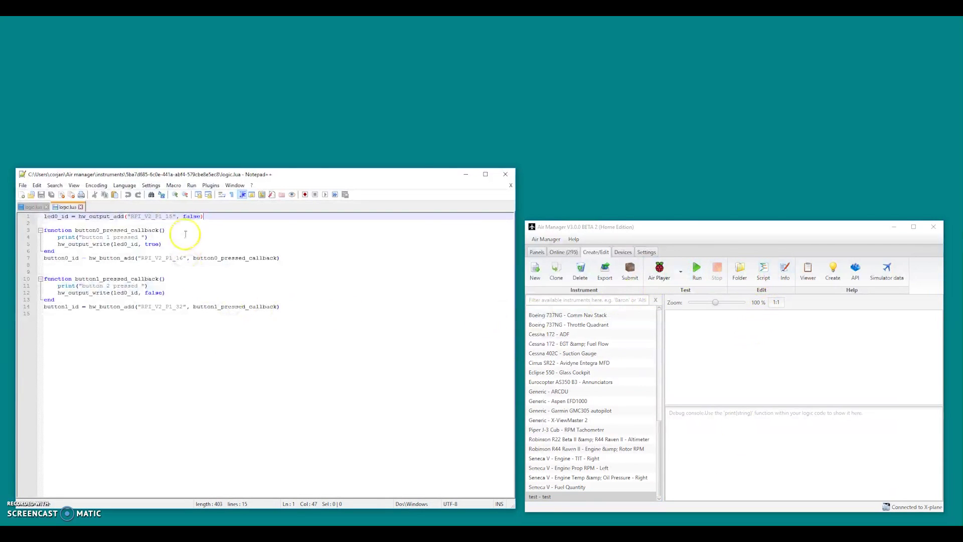
double_click(100, 216)
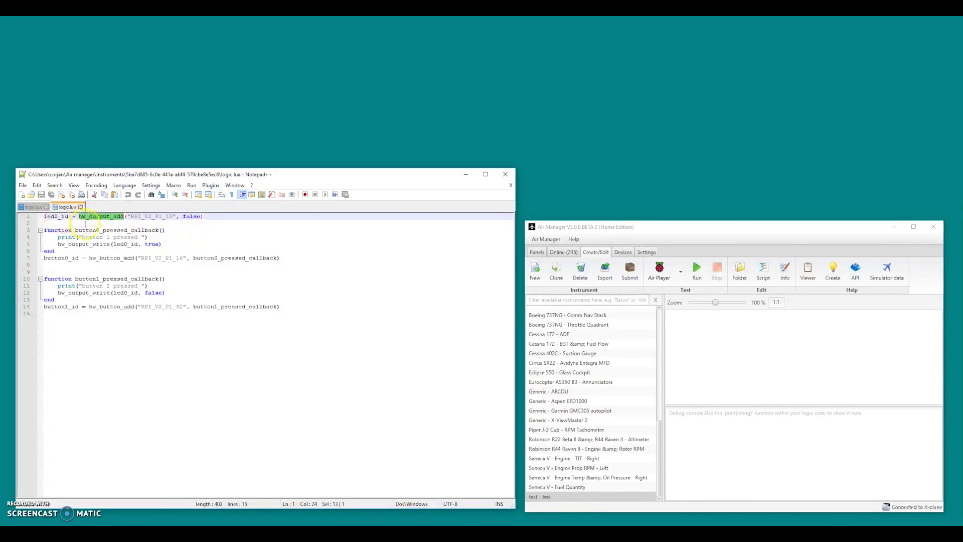
double_click(56, 216)
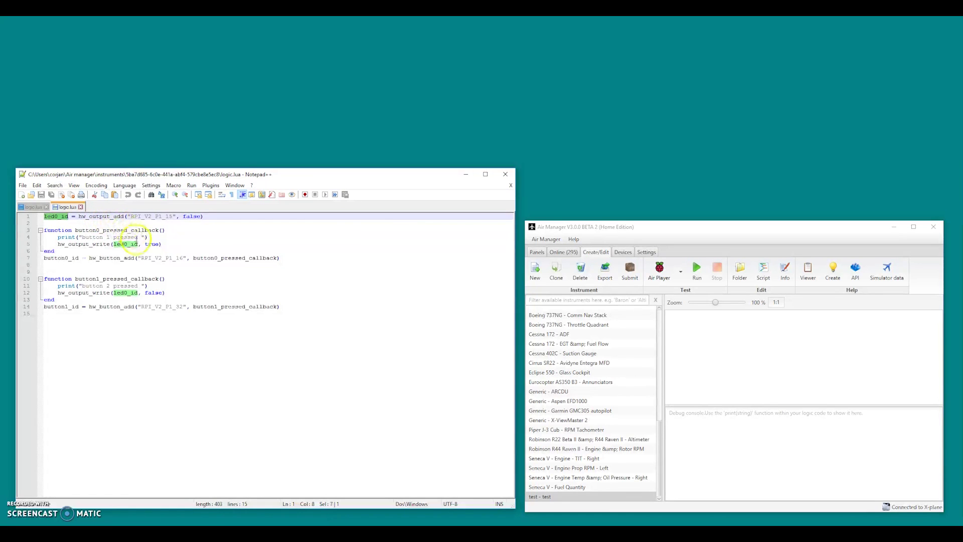
double_click(106, 258)
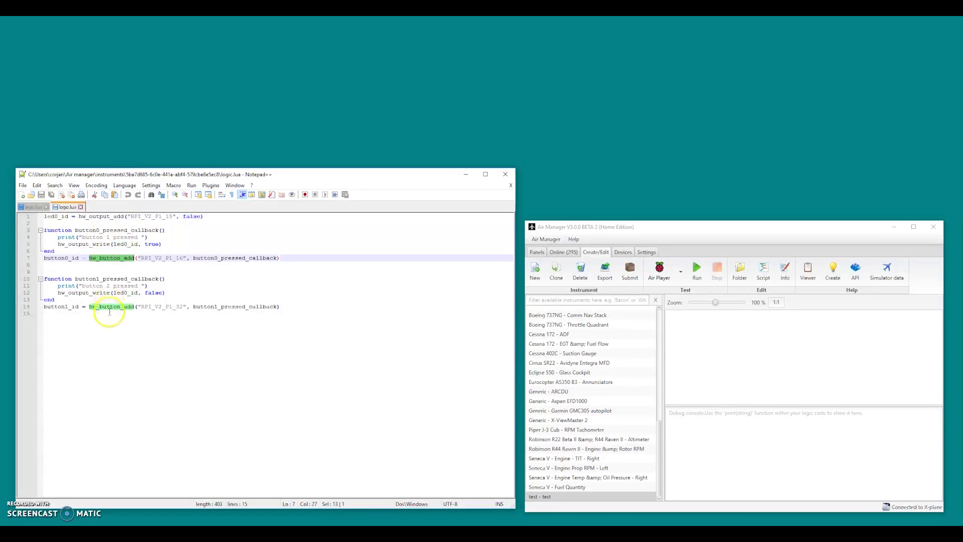
double_click(107, 307)
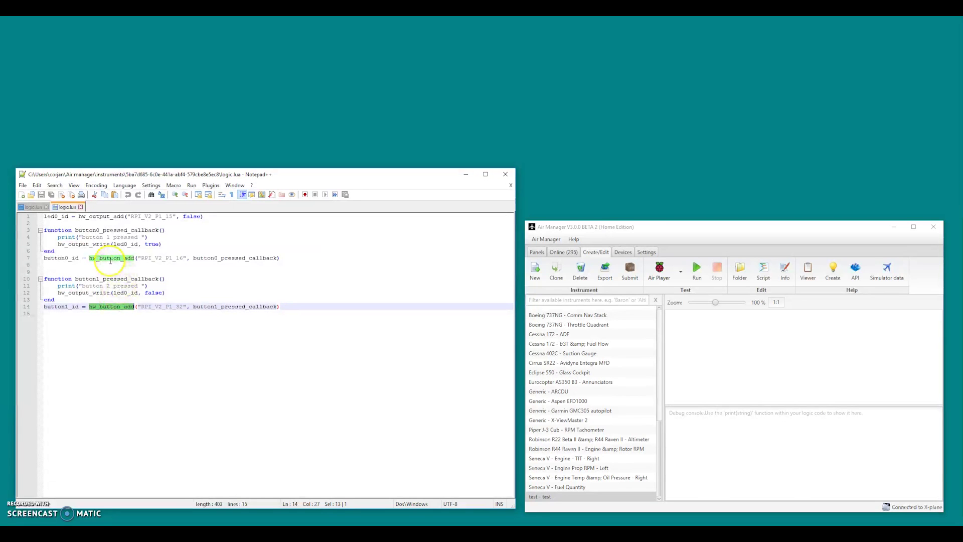
- Run the test instrument on the Air Player and review the button callback switching led0 on
left_click(699, 275)
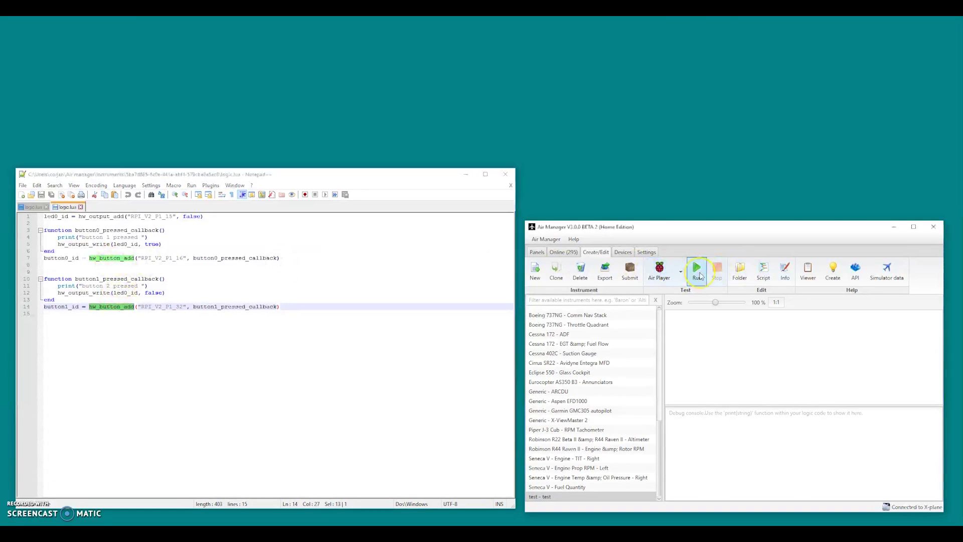
double_click(105, 229)
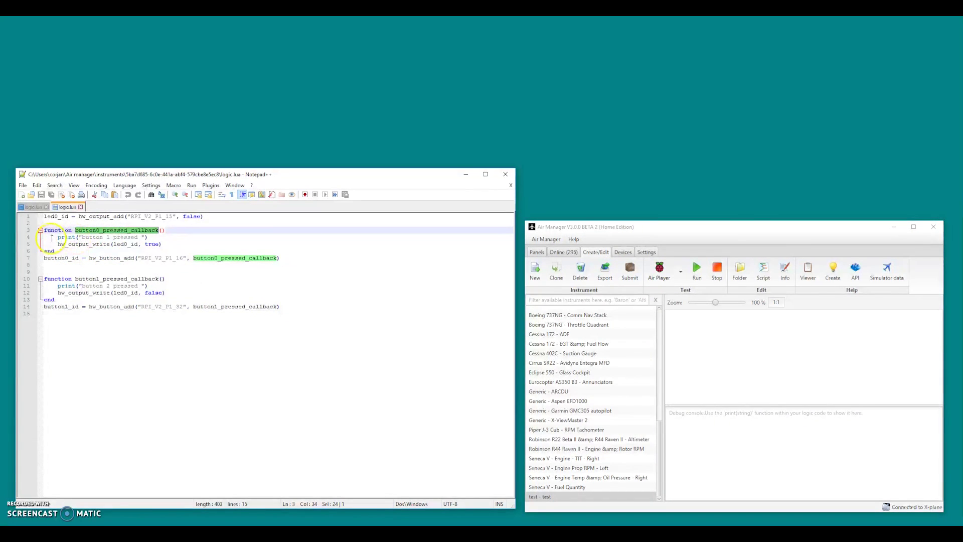
left_click_drag(57, 237, 167, 237)
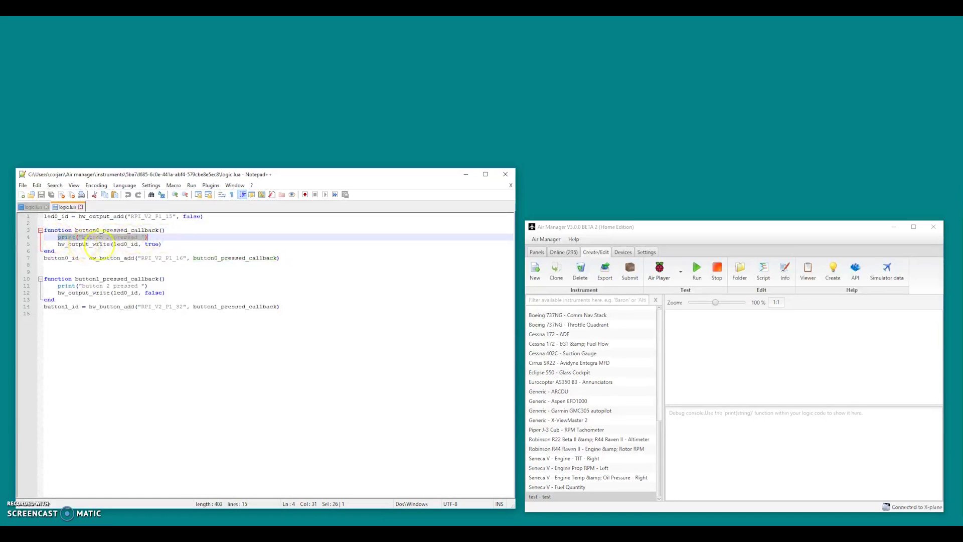
double_click(125, 244)
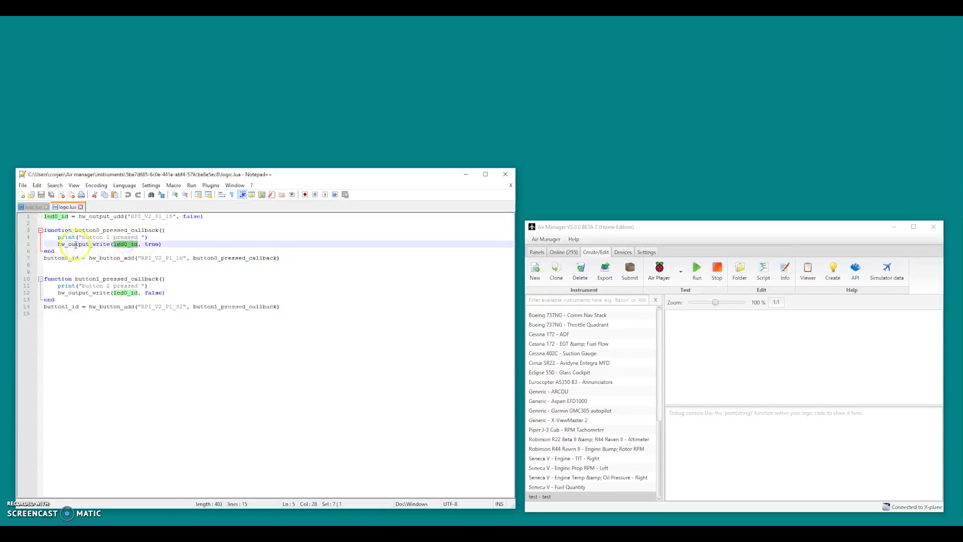
double_click(153, 244)
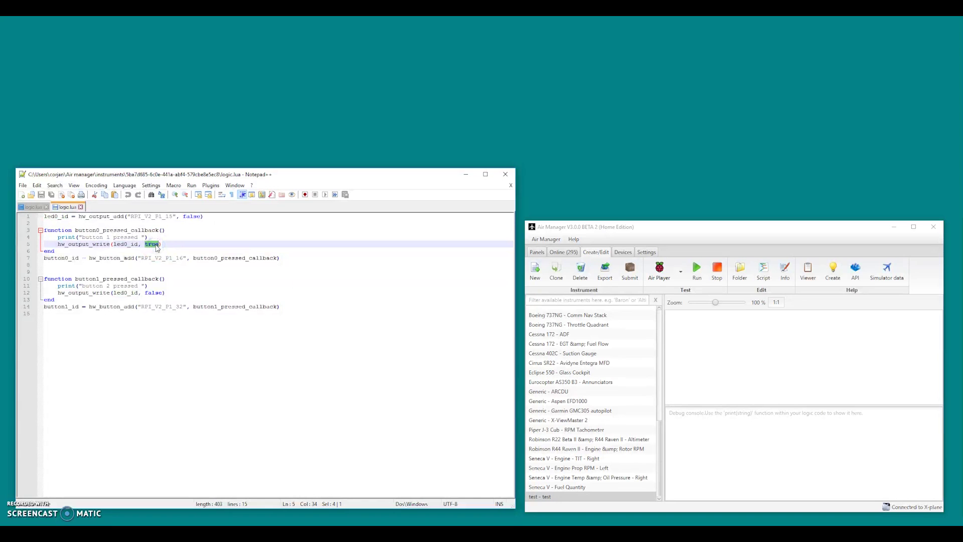
key("ctrl+End")
left_click(626, 343)
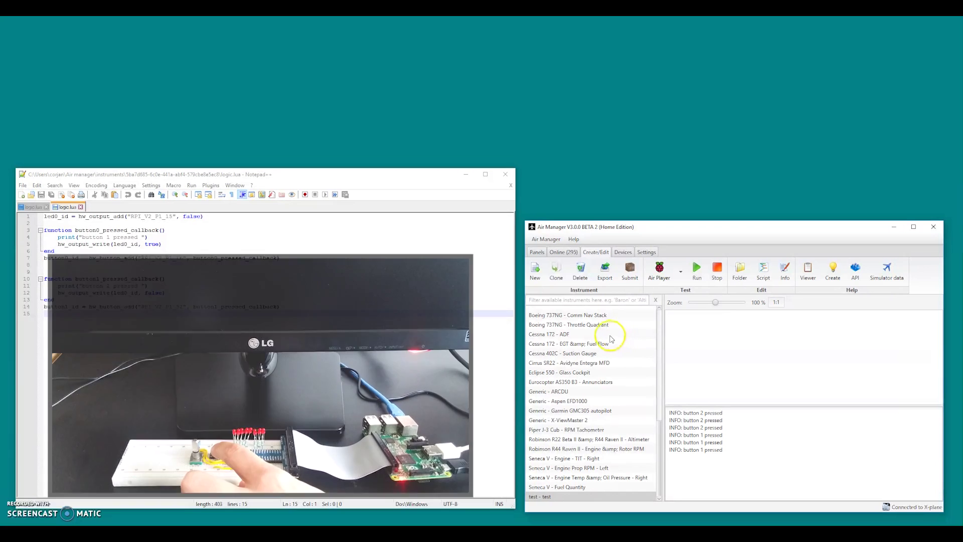
- Highlight the six console messages, then just the 'button 2 pressed' message text
left_click_drag(722, 452, 651, 399)
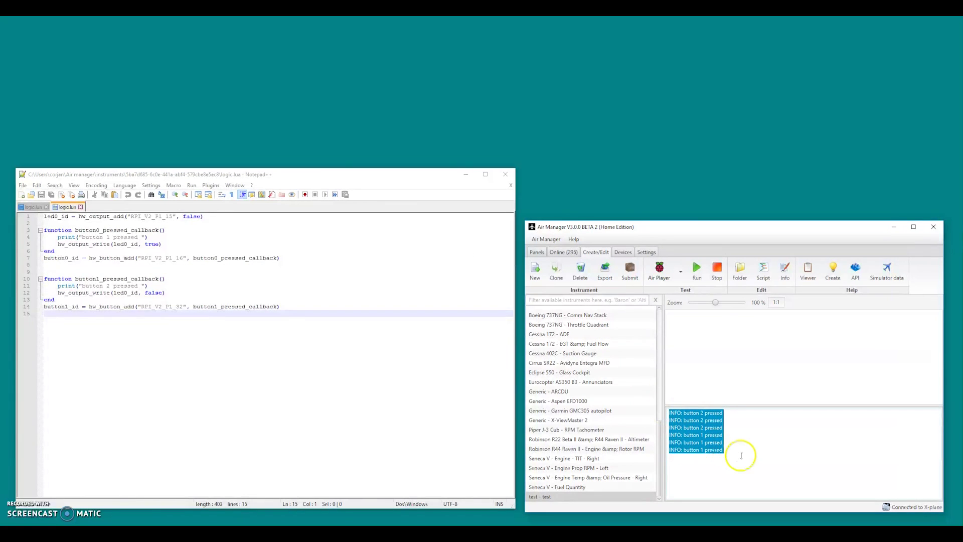
left_click(744, 455)
left_click_drag(726, 413, 671, 415)
- Highlight the print statement on line 11 of logic.lua, then move to empty line 15
left_click_drag(148, 286, 54, 288)
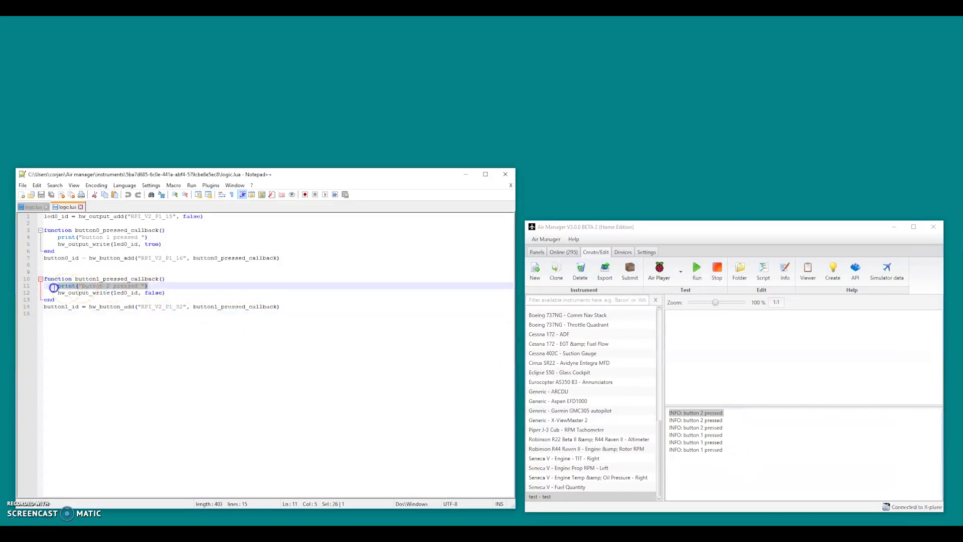
left_click(198, 284)
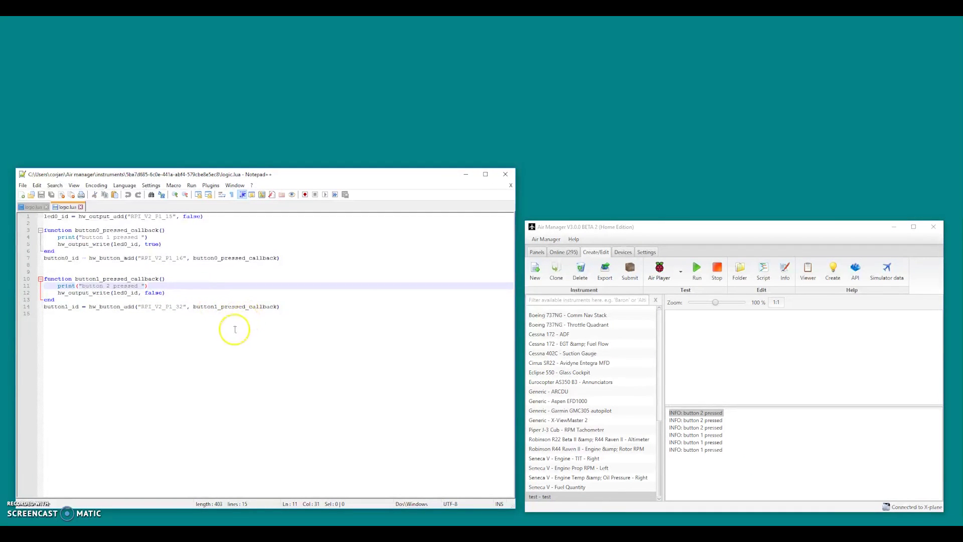
left_click(300, 348)
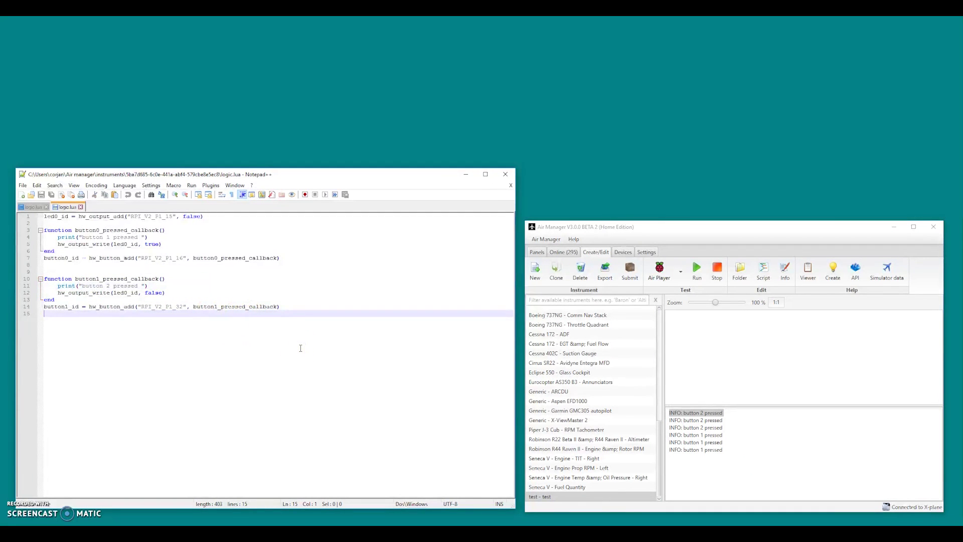